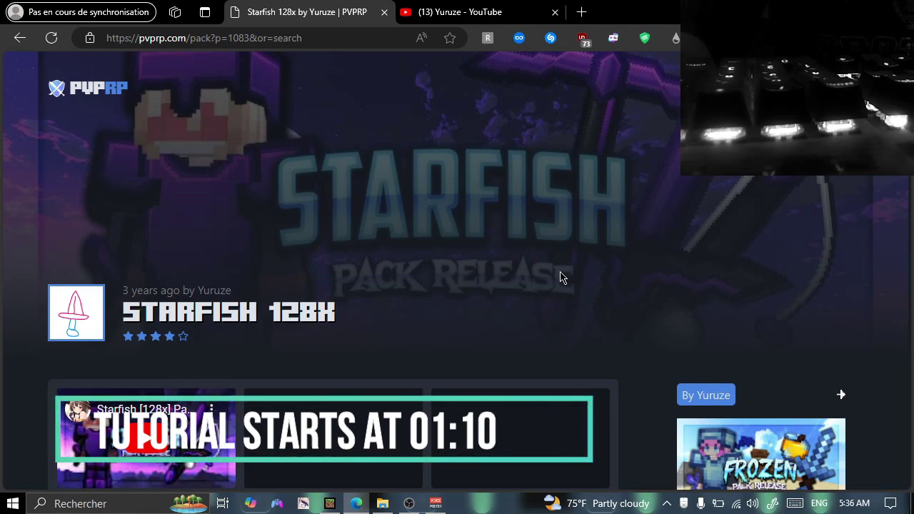
- Highlight and deselect the STARFISH 128X title, then switch to the creator's YouTube tab
drag(127, 316, 340, 322)
click(325, 333)
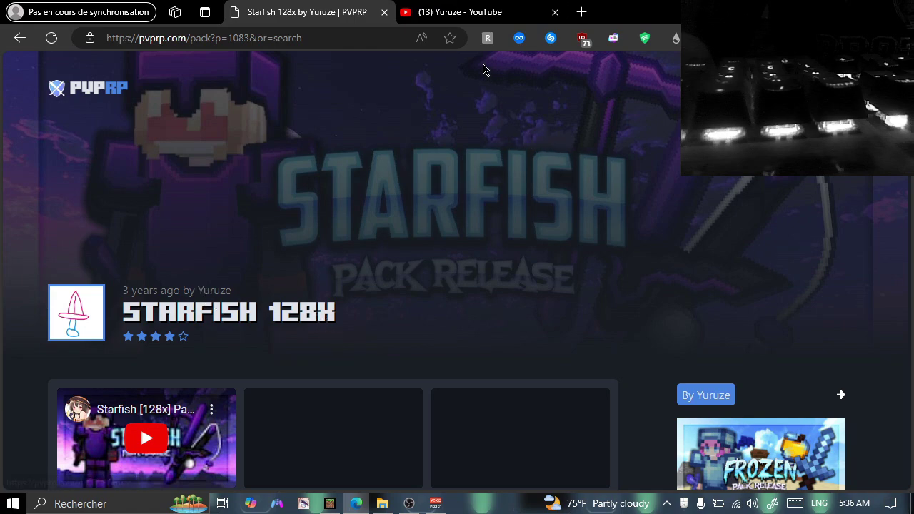
click(503, 14)
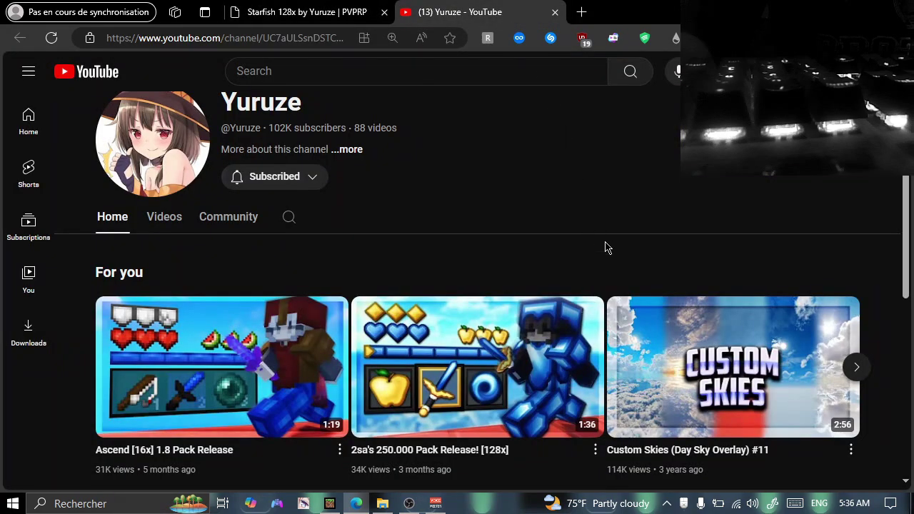
- Browse the channel's recommended-video carousel, then return to the Starfish pack tab
scroll(576, 296, up, 2)
scroll(459, 265, down, 2)
click(856, 367)
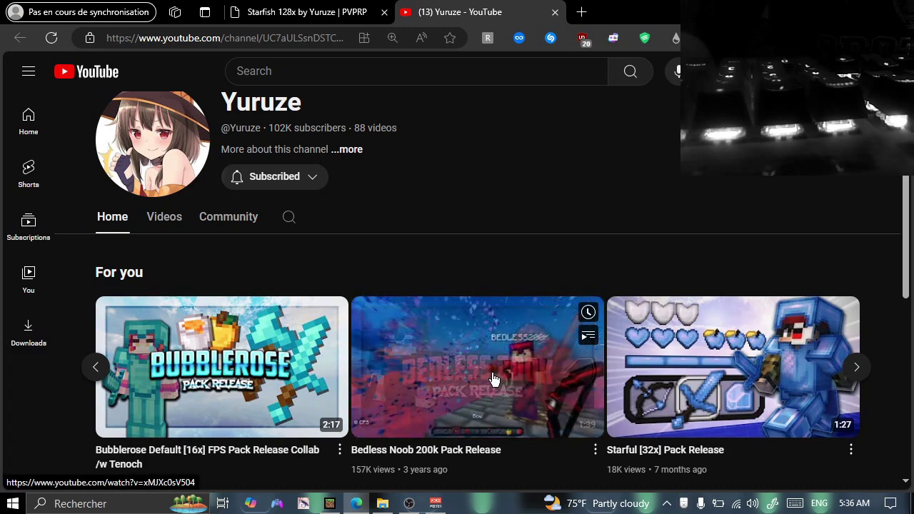
click(93, 369)
scroll(254, 266, up, 2)
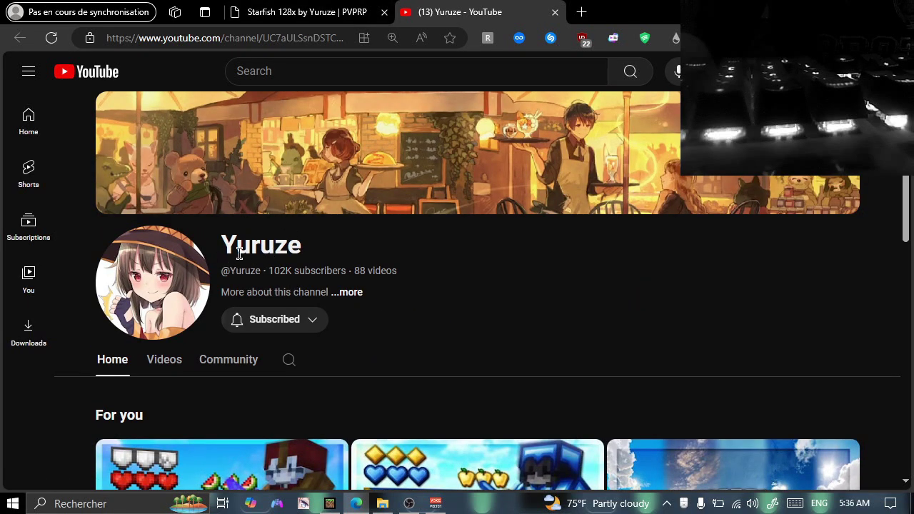
click(314, 12)
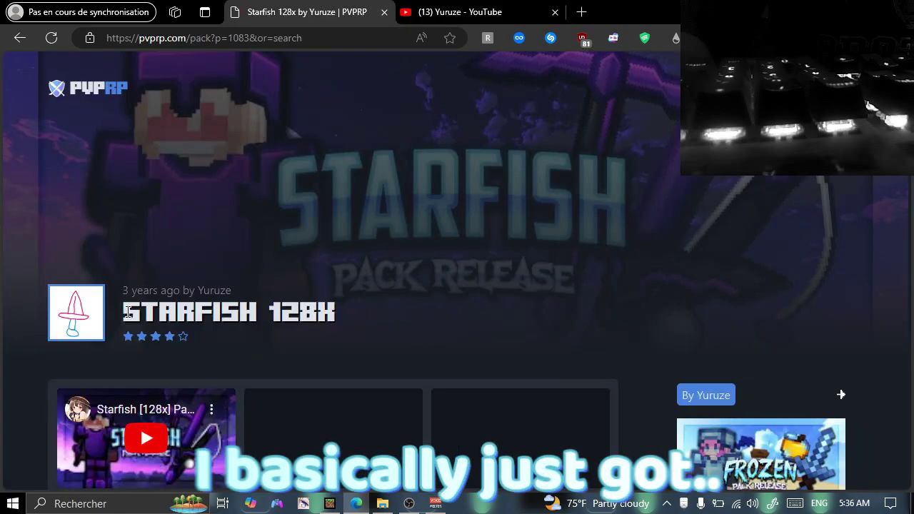
- Highlight the STARFISH 128 title, scroll the page, then bring up File Explorer on Downloads
drag(123, 312, 315, 301)
click(435, 321)
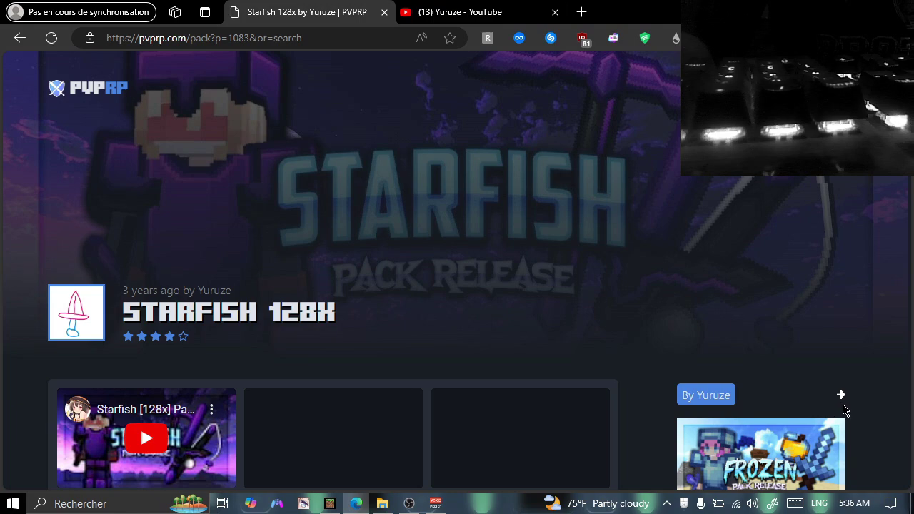
scroll(842, 410, down, 2)
scroll(356, 271, up, 1)
scroll(357, 235, up, 1)
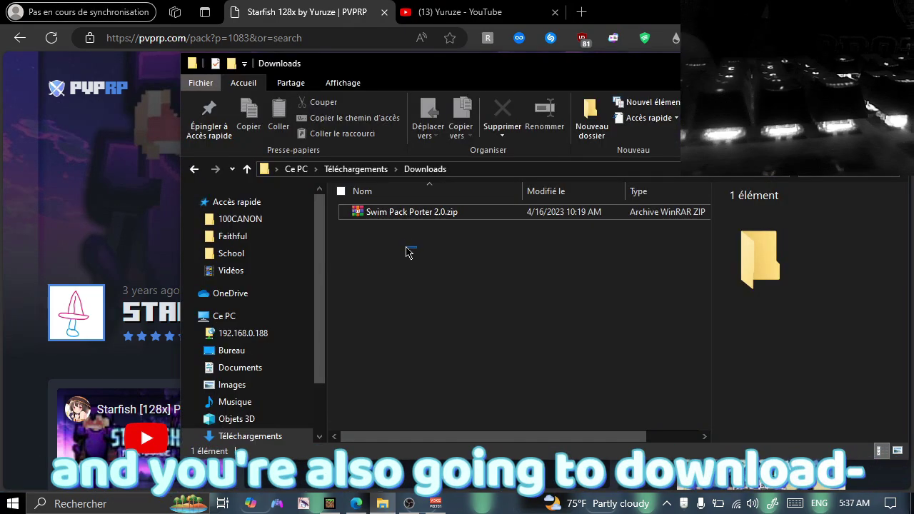
drag(412, 247, 429, 227)
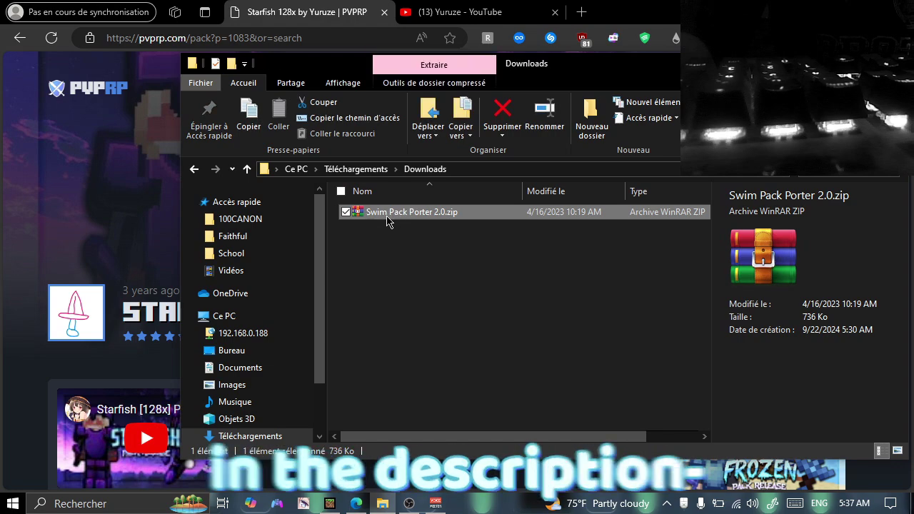
- Extract Swim Pack Porter 2.0.zip into its own 'Swim Pack Porter 2.0' folder and open it
click(414, 259)
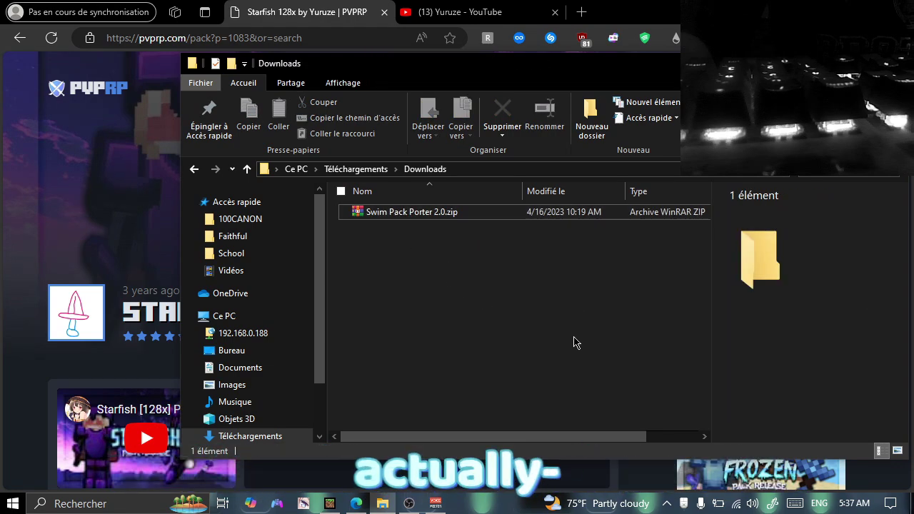
click(404, 212)
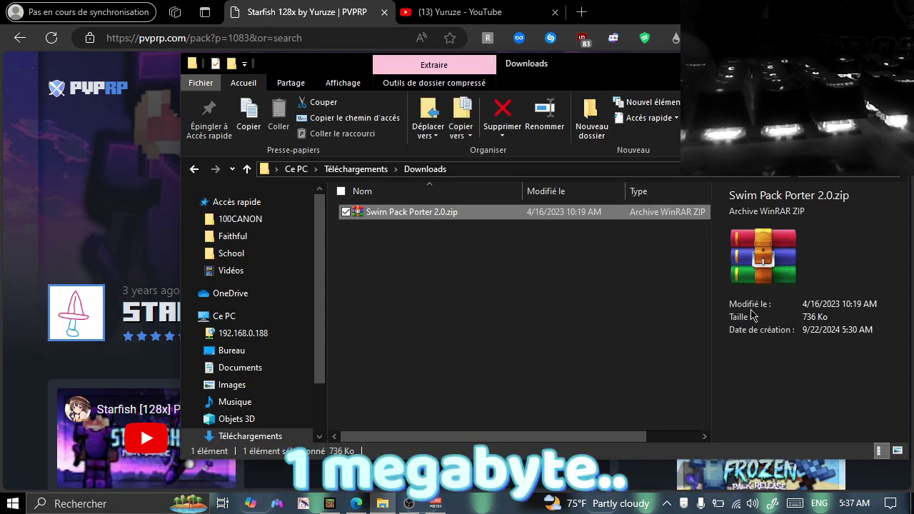
right_click(459, 212)
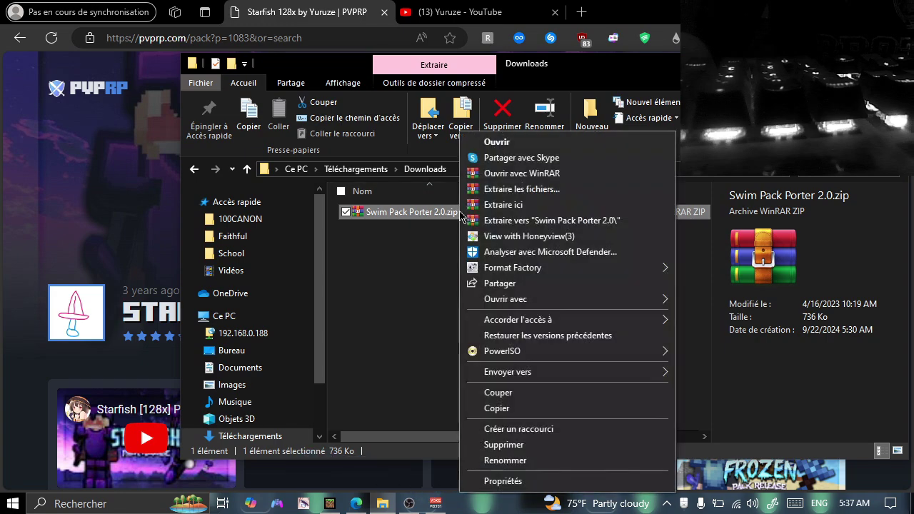
click(510, 227)
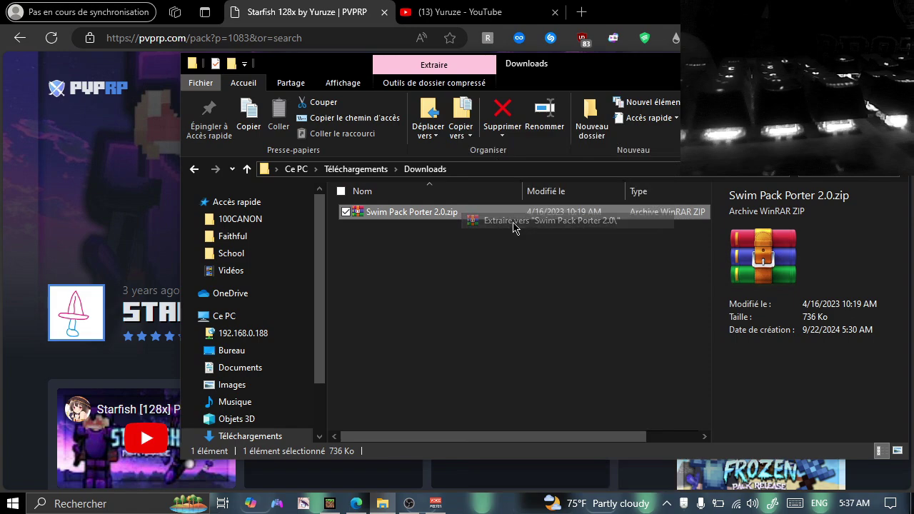
double_click(411, 242)
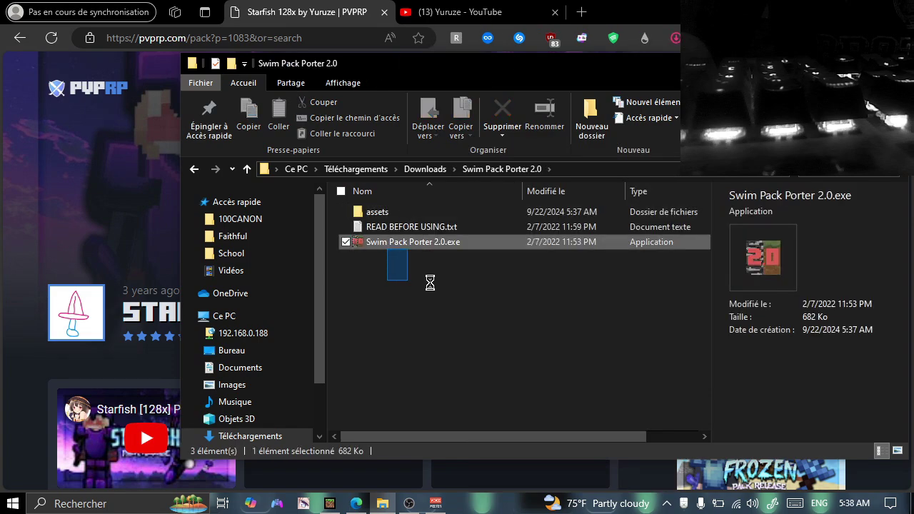
- Open Téléchargements in a new Explorer window and select Swim Pack Porter 2.0.exe
key(ctrl+a)
click(443, 258)
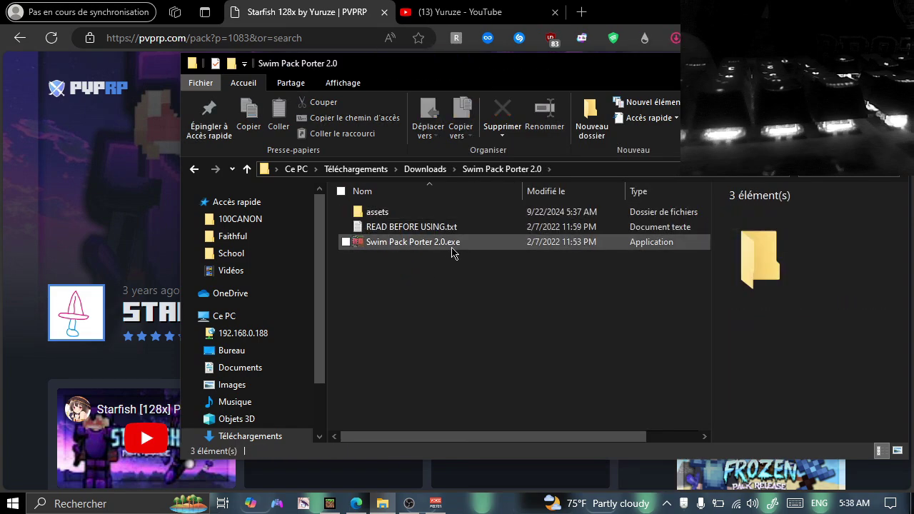
key(super+e)
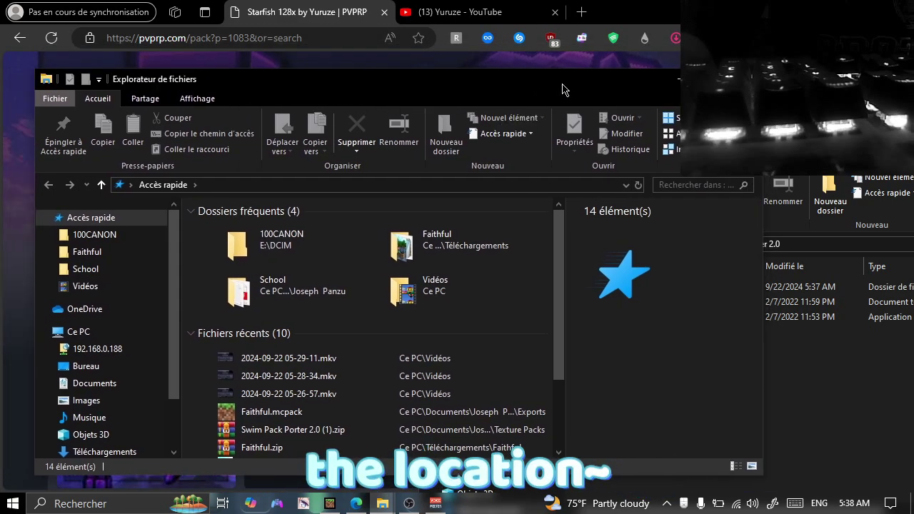
click(104, 451)
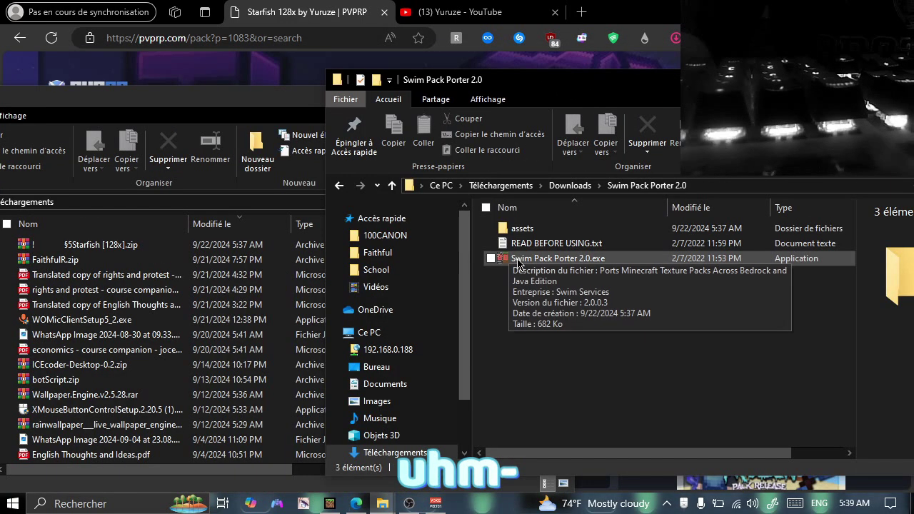
click(520, 261)
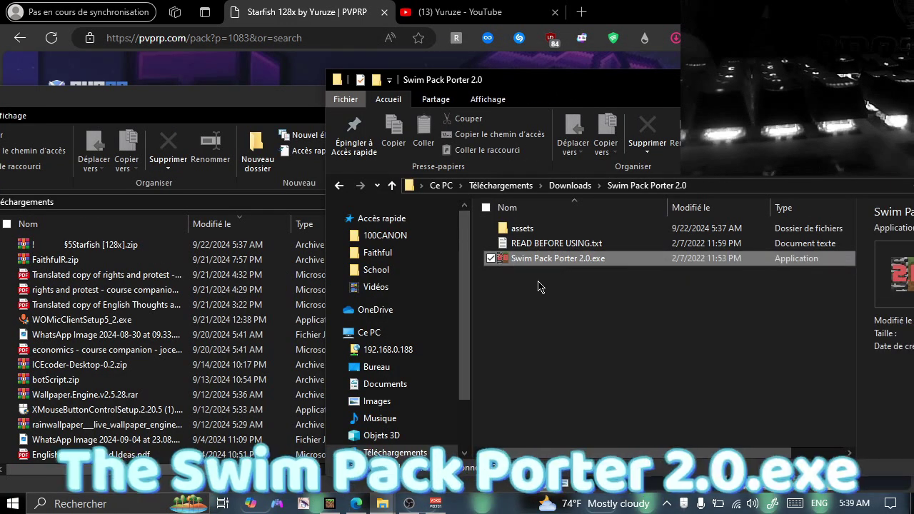
- Launch Swim Services Pack Porter v2.0 and open the Pack Folder chooser in Settings
double_click(597, 266)
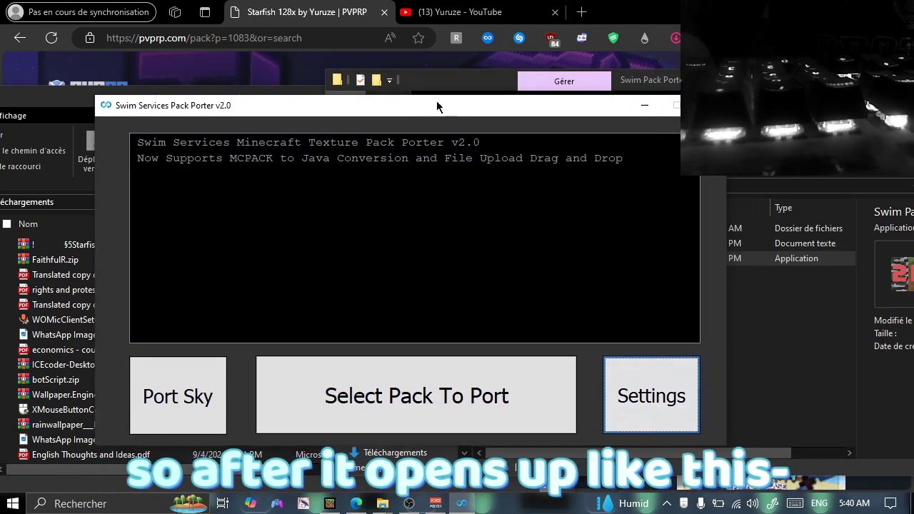
drag(437, 106, 451, 112)
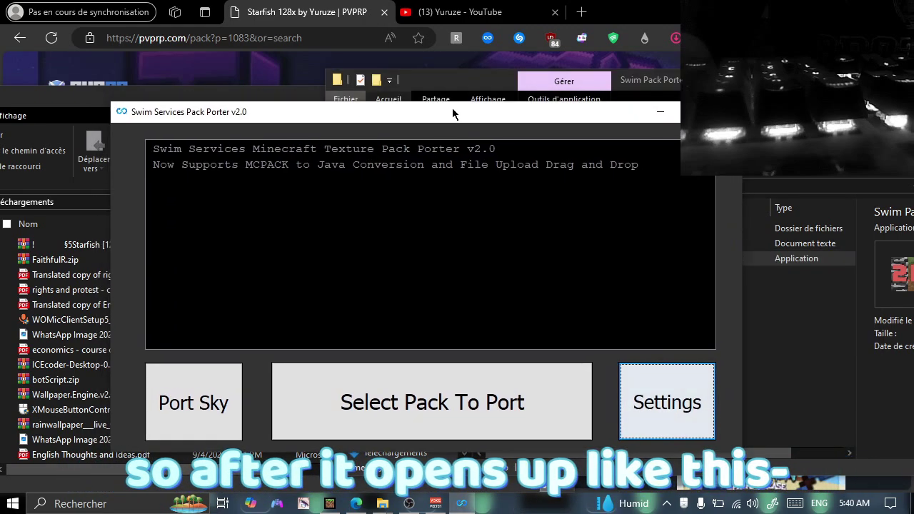
click(671, 404)
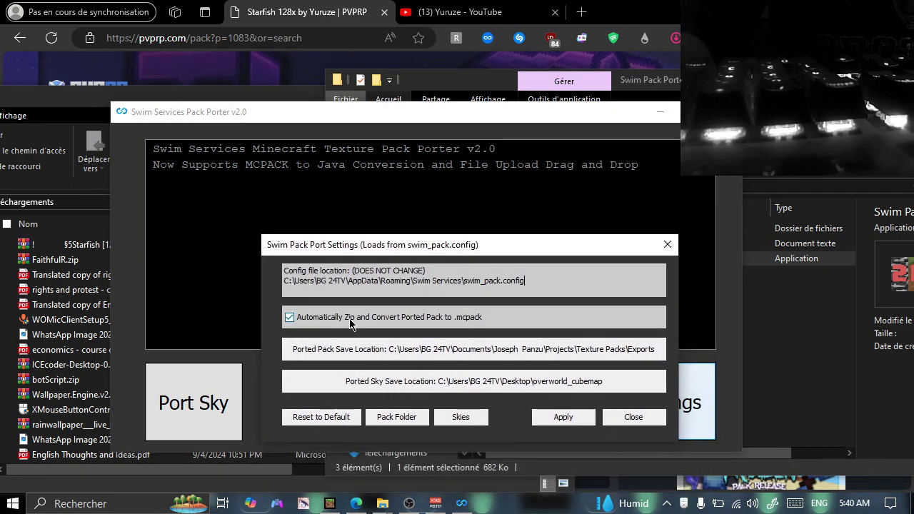
click(341, 349)
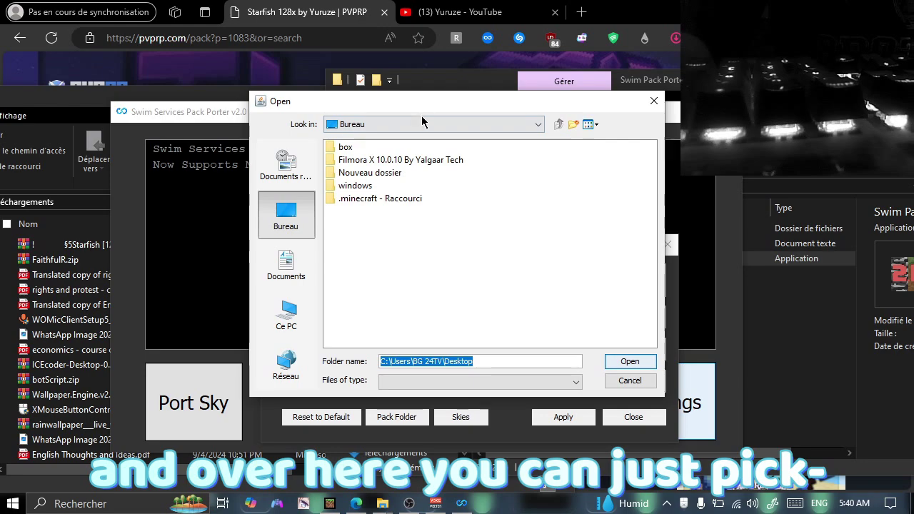
- Close the settings and start choosing a Java pack to port
click(629, 381)
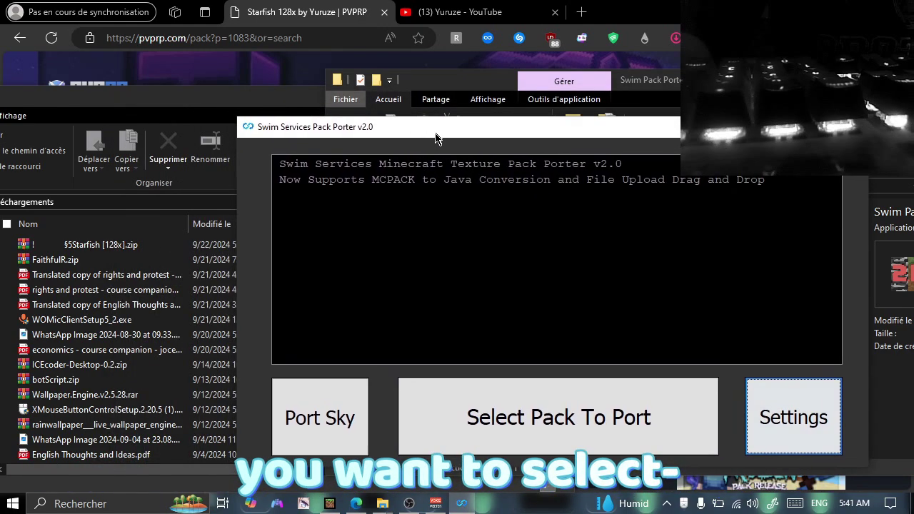
drag(359, 131, 295, 125)
click(480, 420)
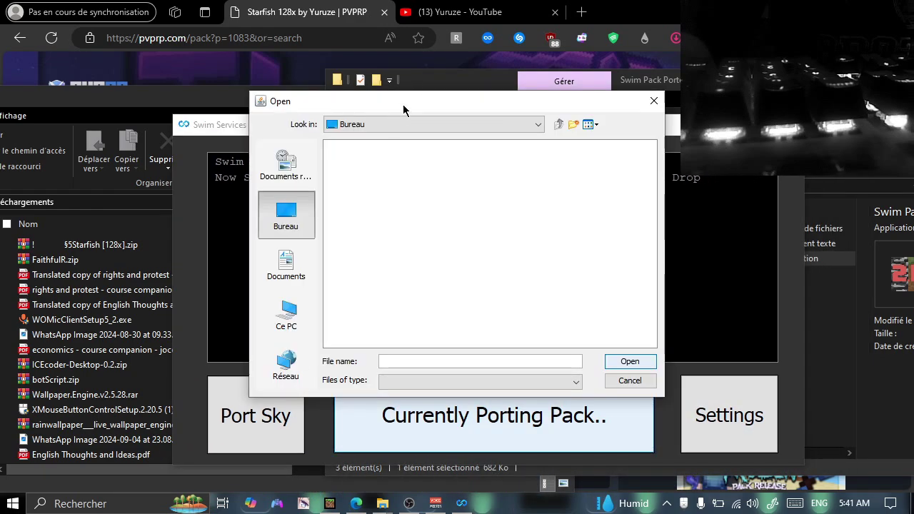
- Open Starfish [128x].zip from Téléchargements in the file picker to port it
drag(402, 109, 568, 98)
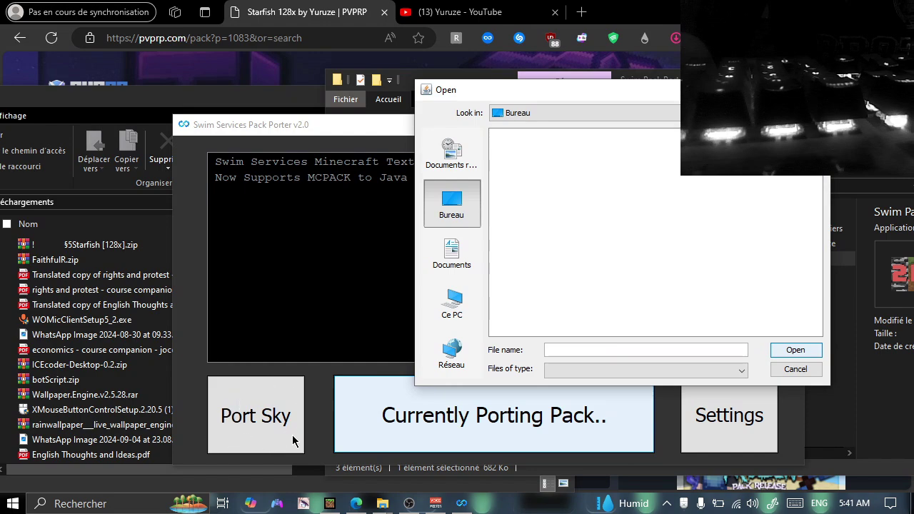
drag(641, 89, 552, 83)
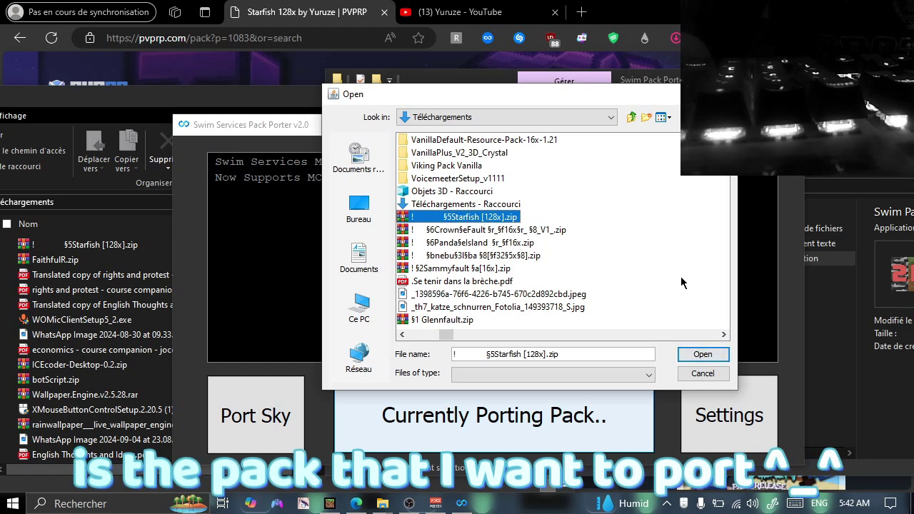
click(702, 354)
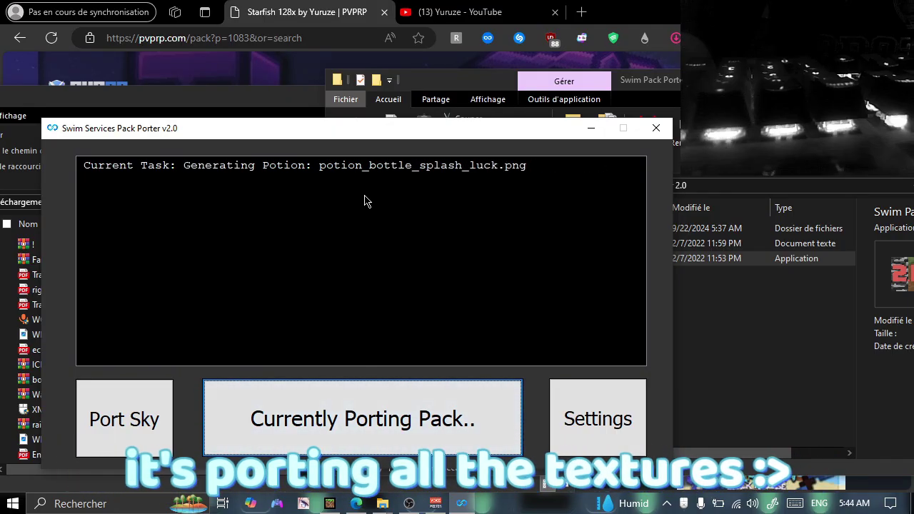
drag(326, 128, 326, 124)
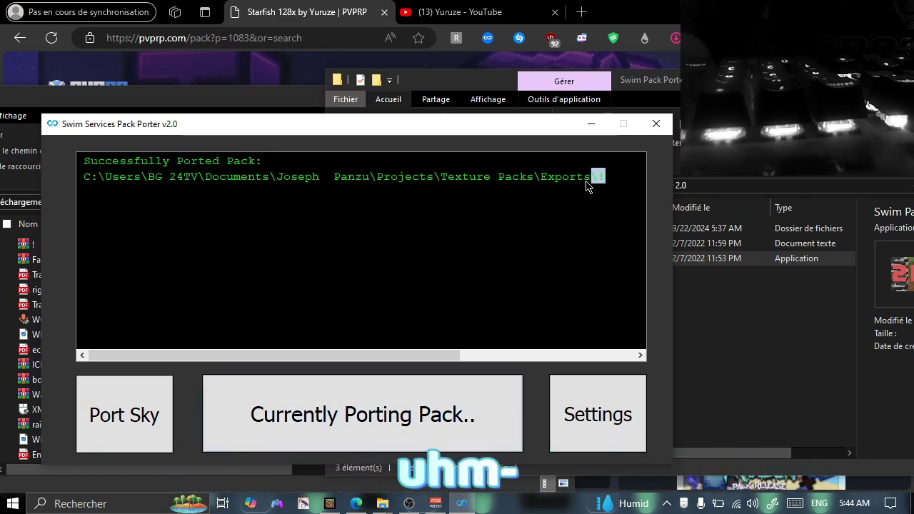
- Select the saved §5Starfish [128x] PORT.mcpack path in the porter's log
drag(601, 186, 648, 183)
click(339, 182)
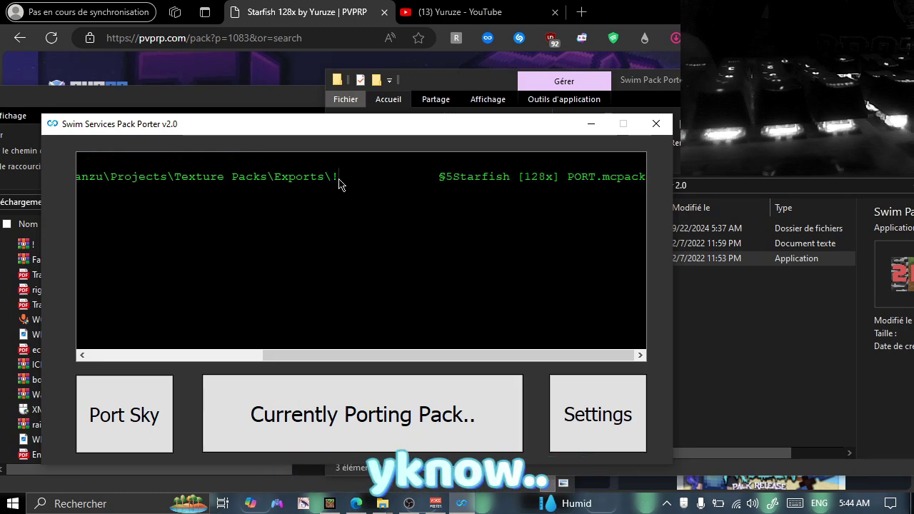
drag(276, 179, 602, 175)
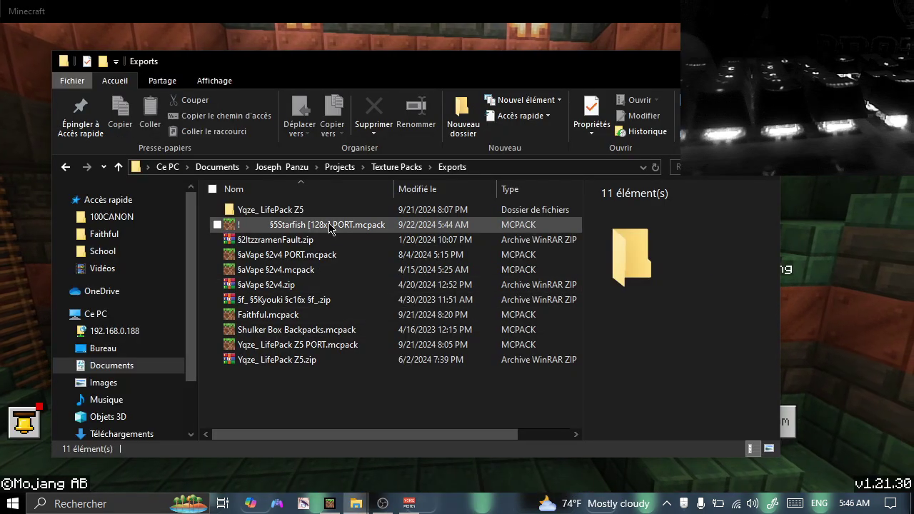
key(Return)
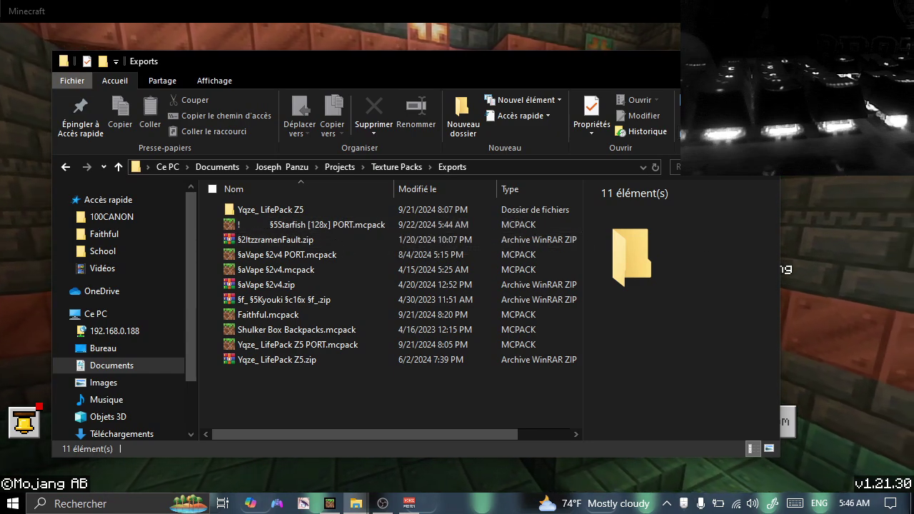
- Bring the Exports folder back and select §5Starfish [128x] PORT.mcpack
key(alt+Tab)
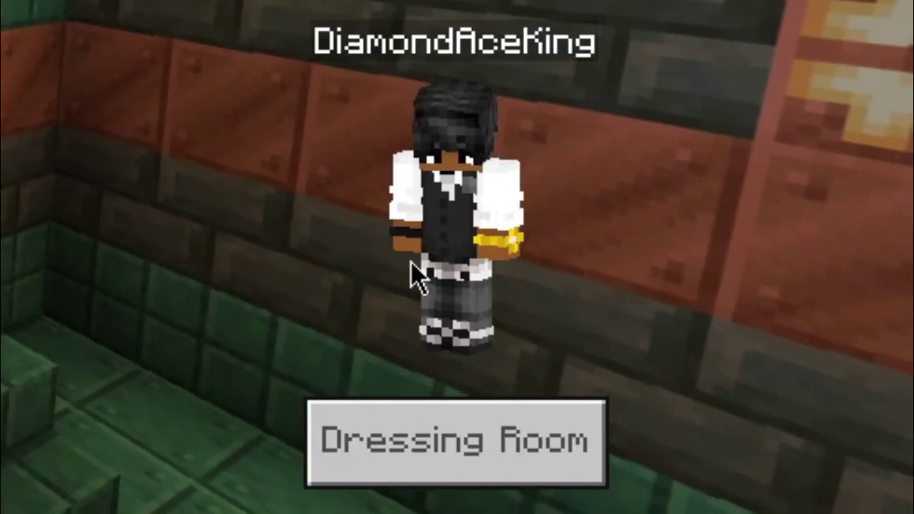
mouse_move(350, 502)
click(428, 421)
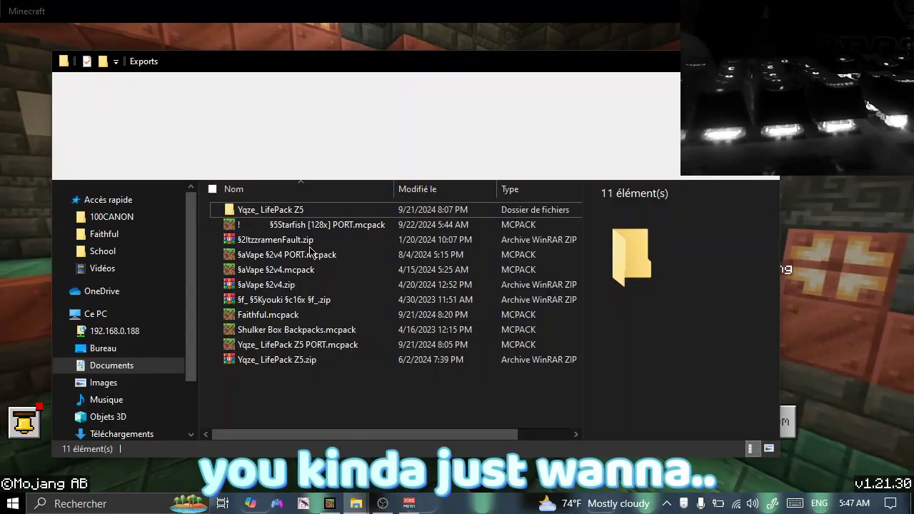
click(335, 224)
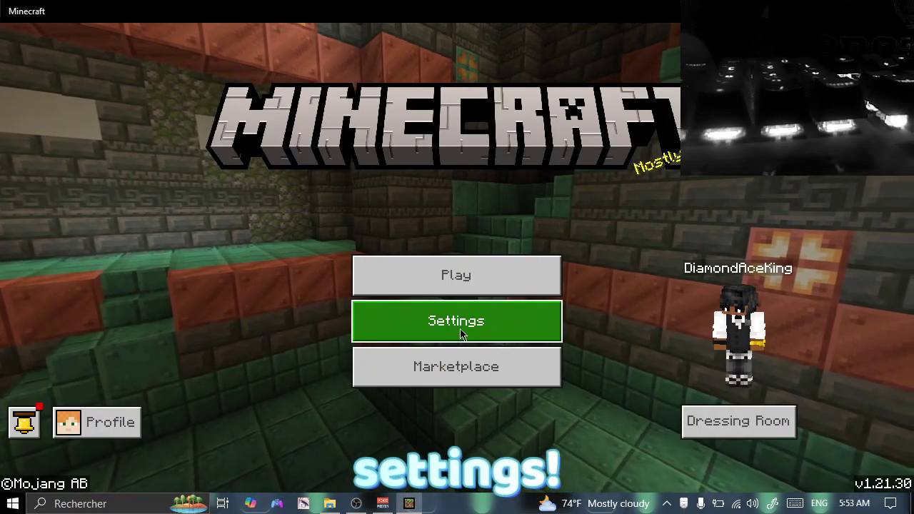
- Activate Starfish [128x] from My Packs in Global Resources and expand its details
click(500, 323)
scroll(213, 159, down, 5)
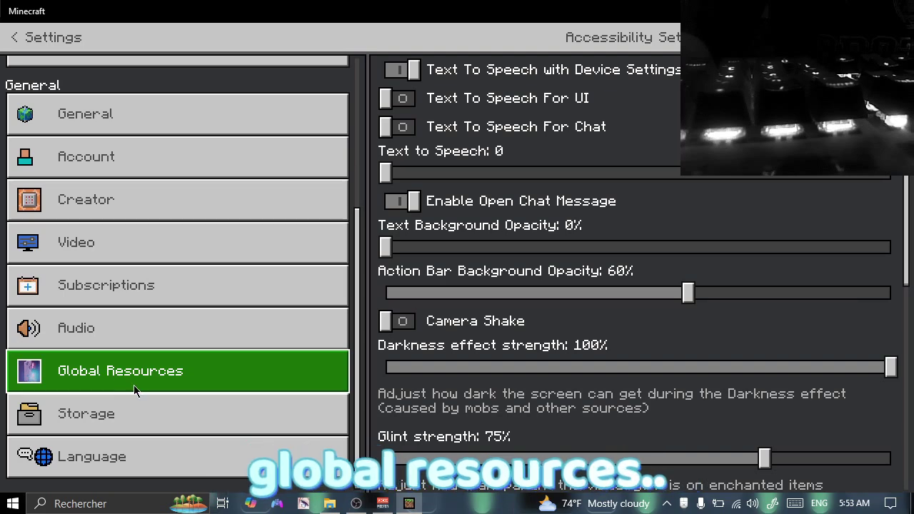
click(63, 379)
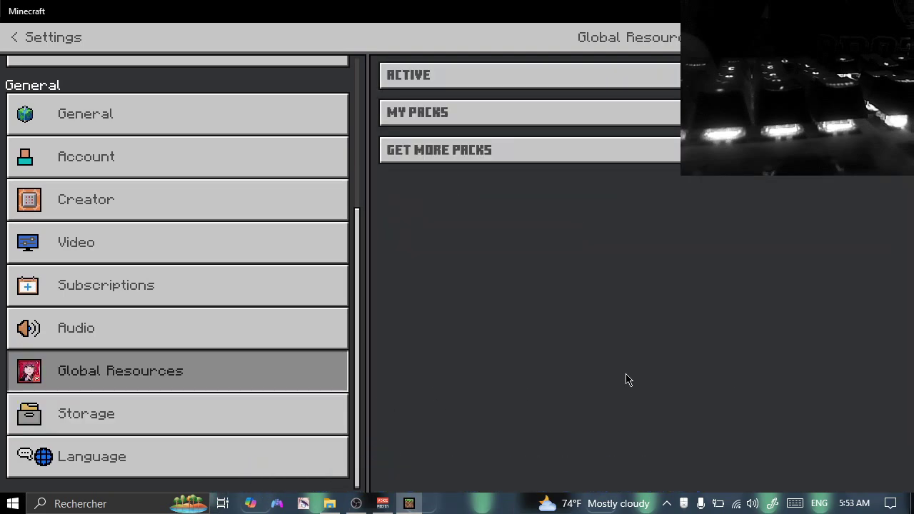
click(411, 115)
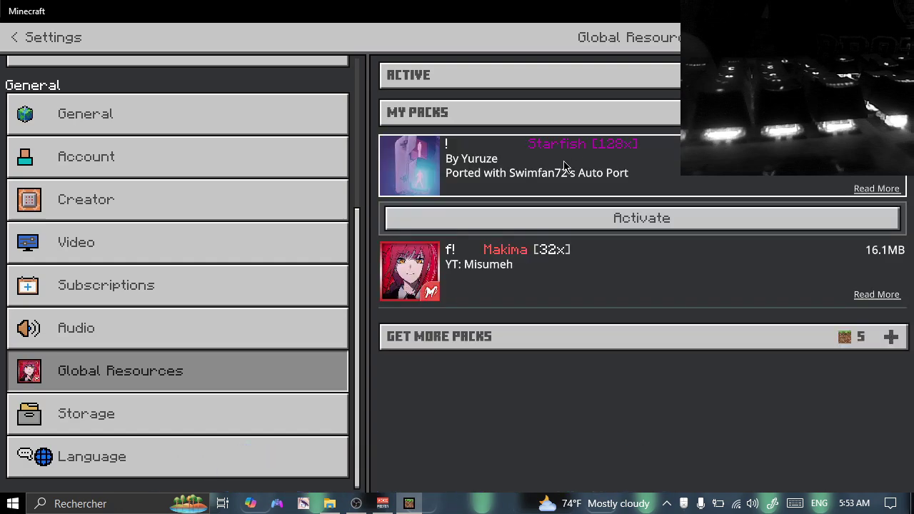
click(633, 226)
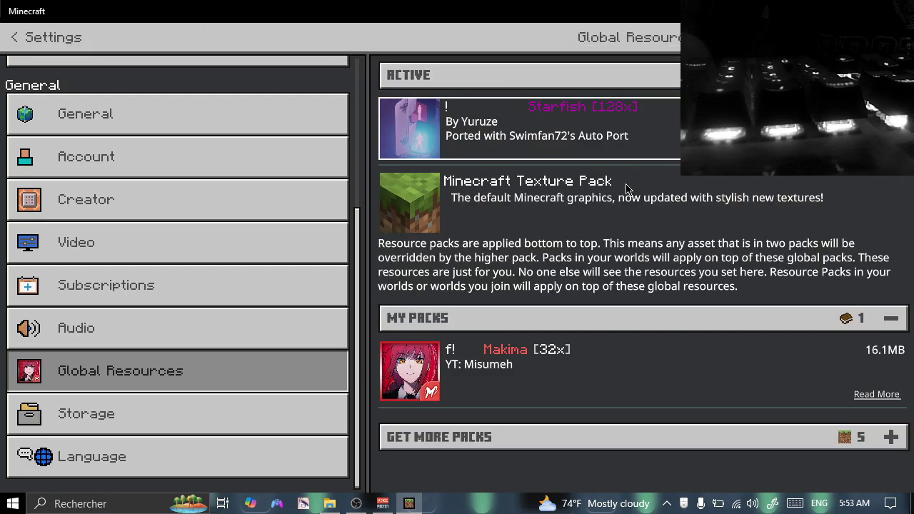
click(632, 153)
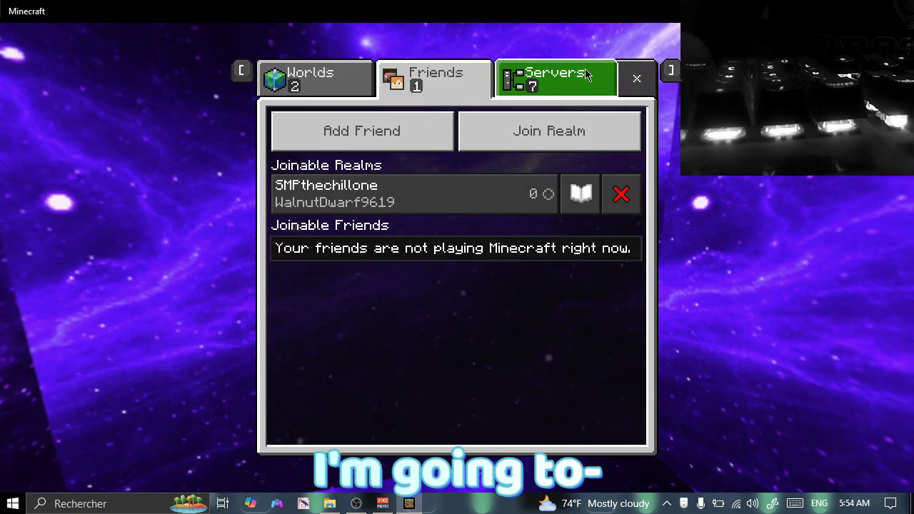
- Open the Servers tab and scroll through featured servers such as CubeCraft
click(585, 75)
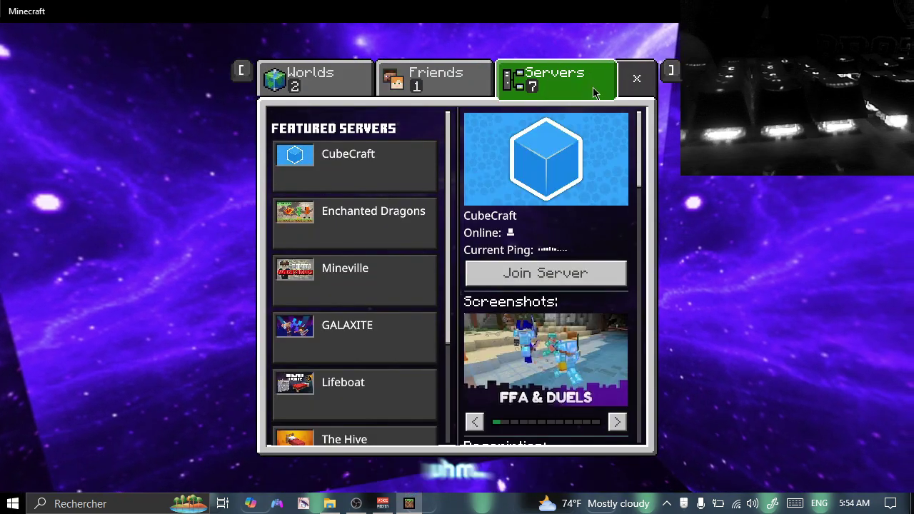
scroll(652, 193, down, 5)
scroll(652, 193, down, 5)
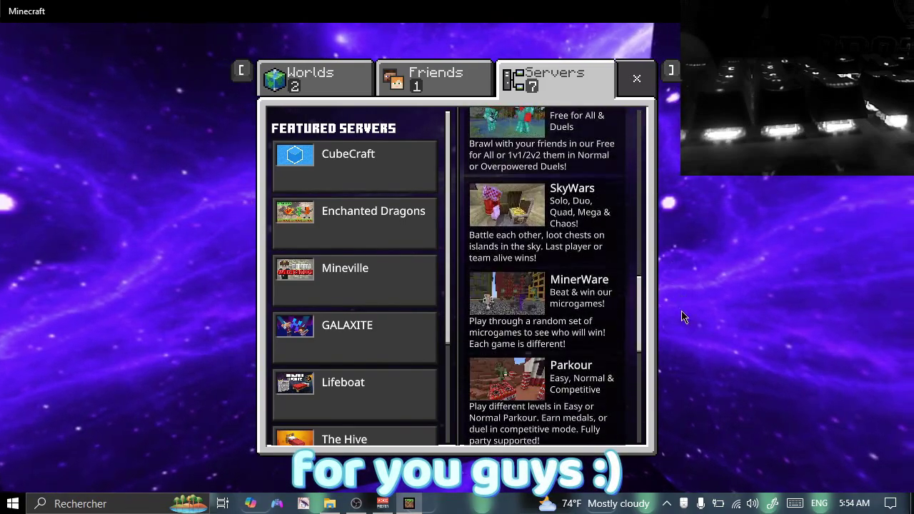